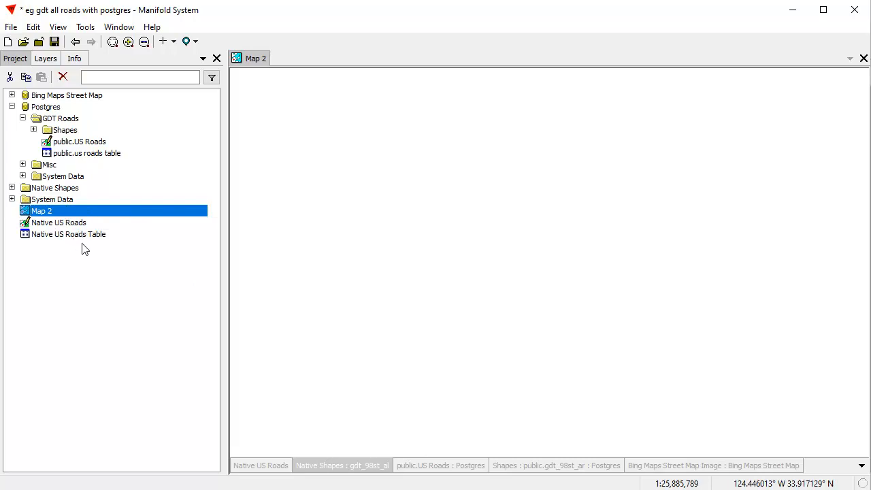
Look through the Native Shapes folder in the project and show the Native US Roads layer in Map 2.
{"action": "left_click", "coordinate": [12, 187]}
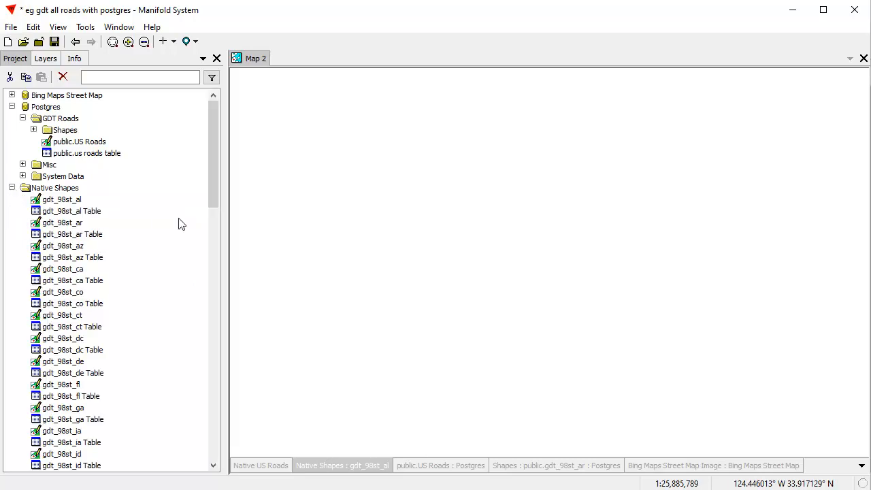
{"action": "left_click", "coordinate": [12, 188]}
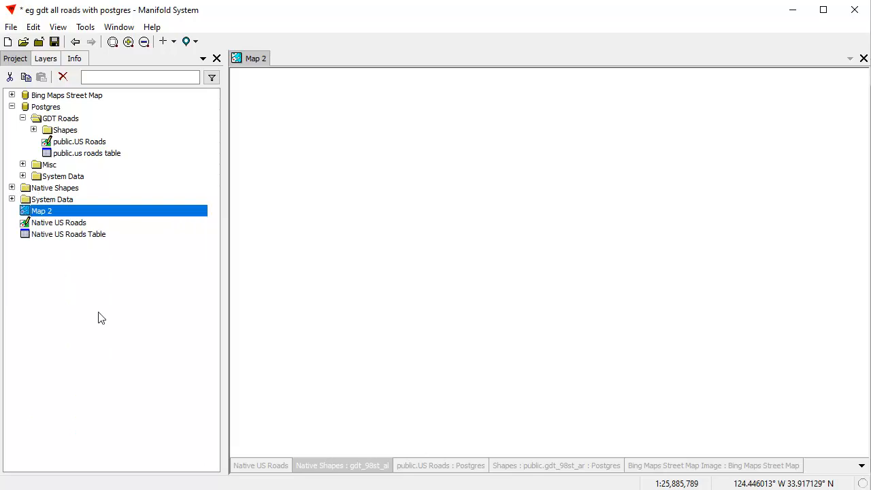
{"action": "left_click", "coordinate": [46, 60]}
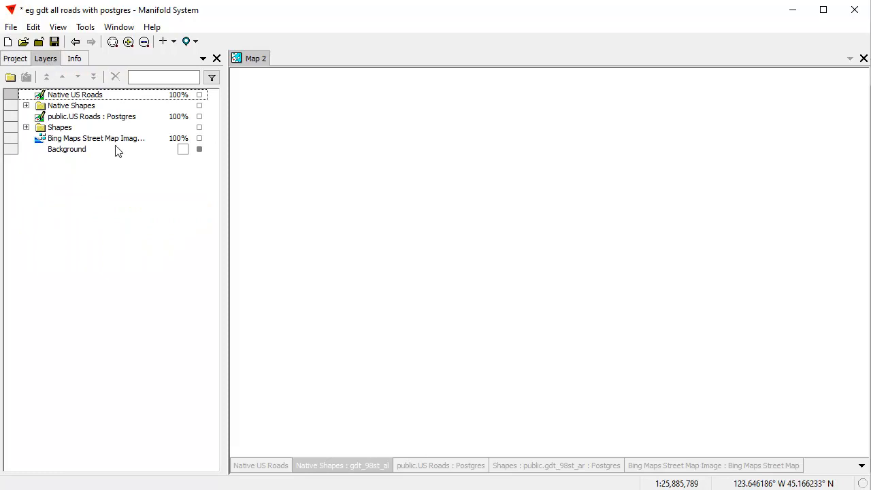
{"action": "left_click", "coordinate": [199, 95]}
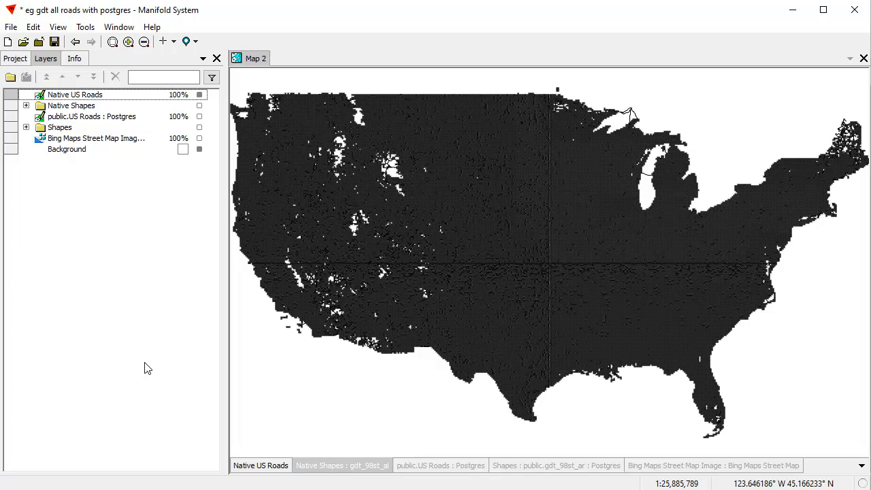
Inspect the Native US Roads layer up close around New York City, and return to the full extent of the layer.
{"action": "left_click_drag", "start_coordinate": [783, 214], "coordinate": [799, 230]}
{"action": "left_click_drag", "start_coordinate": [681, 390], "coordinate": [643, 189]}
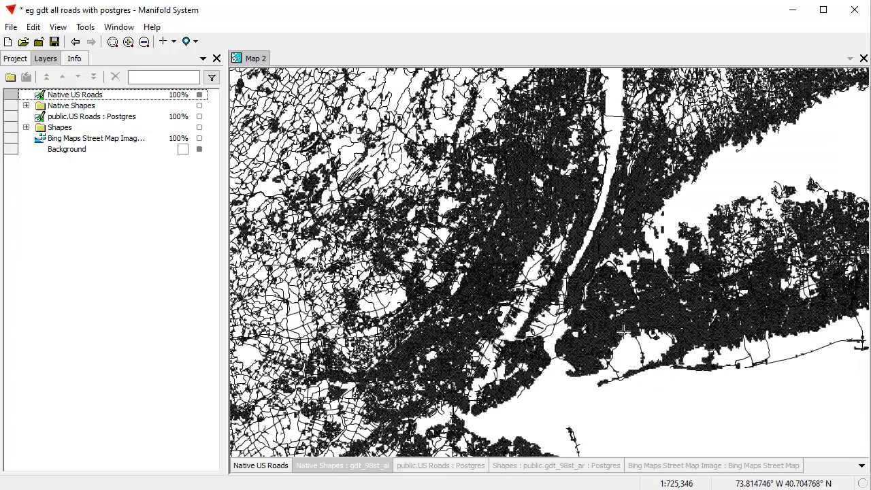
{"action": "left_click_drag", "start_coordinate": [589, 312], "coordinate": [608, 329]}
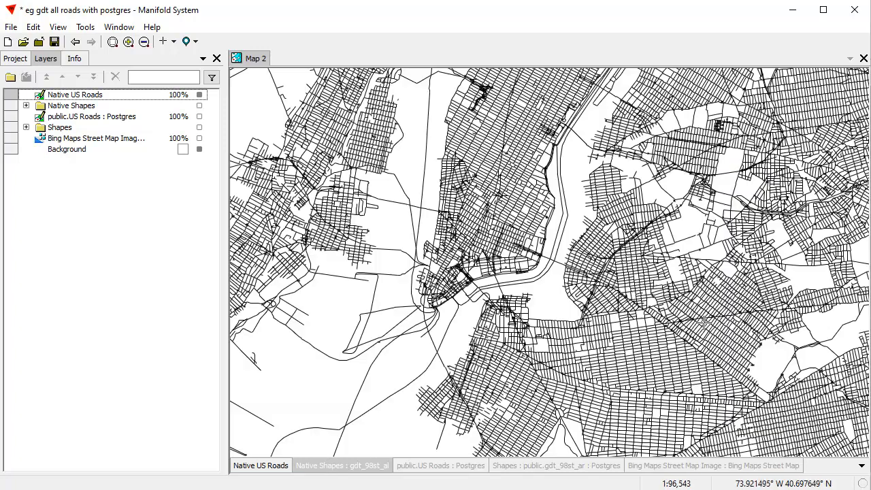
{"action": "left_click_drag", "start_coordinate": [423, 258], "coordinate": [562, 370]}
{"action": "left_click_drag", "start_coordinate": [763, 372], "coordinate": [474, 174]}
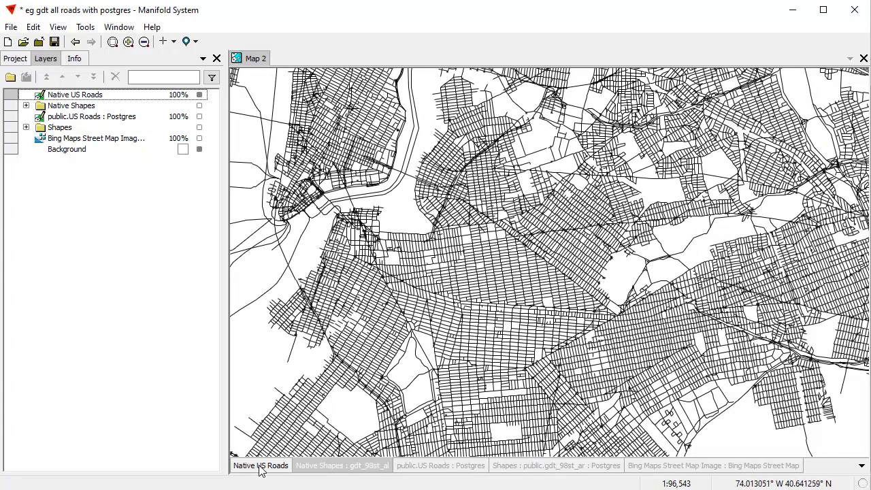
{"action": "double_click", "coordinate": [260, 467]}
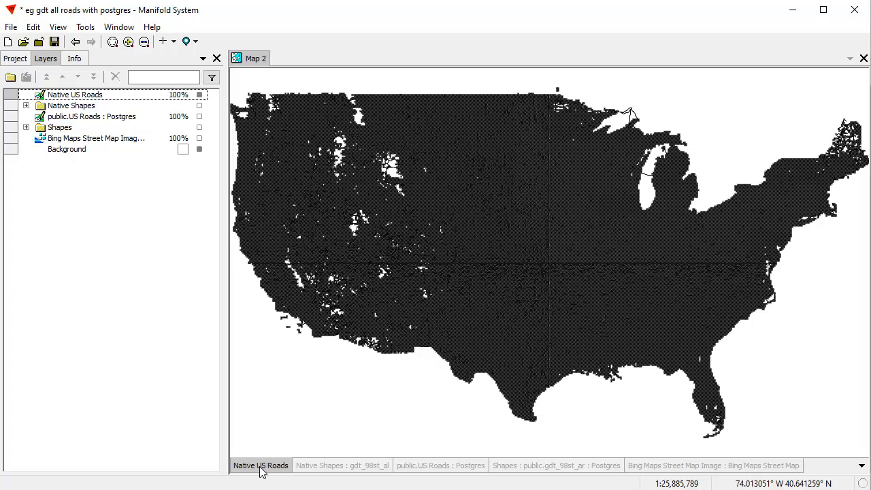
Examine the native road network around Los Angeles at several scales, and go back through the previous views to the whole country.
{"action": "left_click_drag", "start_coordinate": [287, 297], "coordinate": [308, 324]}
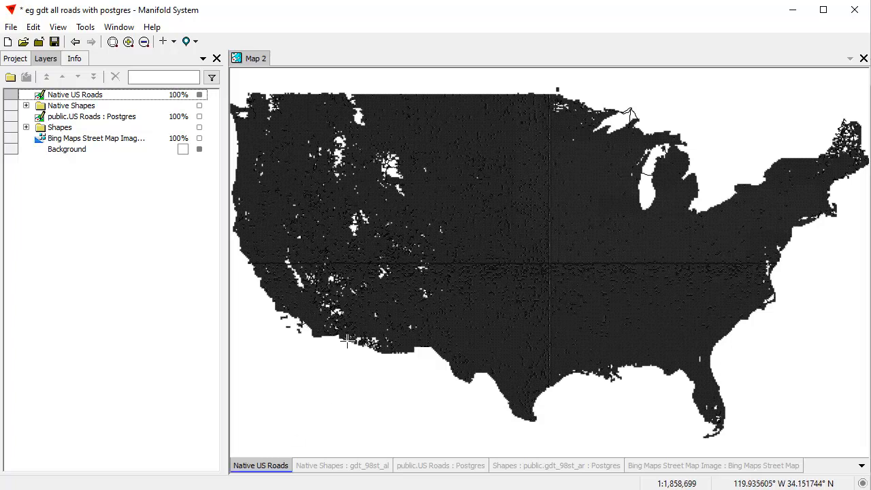
{"action": "left_click_drag", "start_coordinate": [572, 358], "coordinate": [623, 386]}
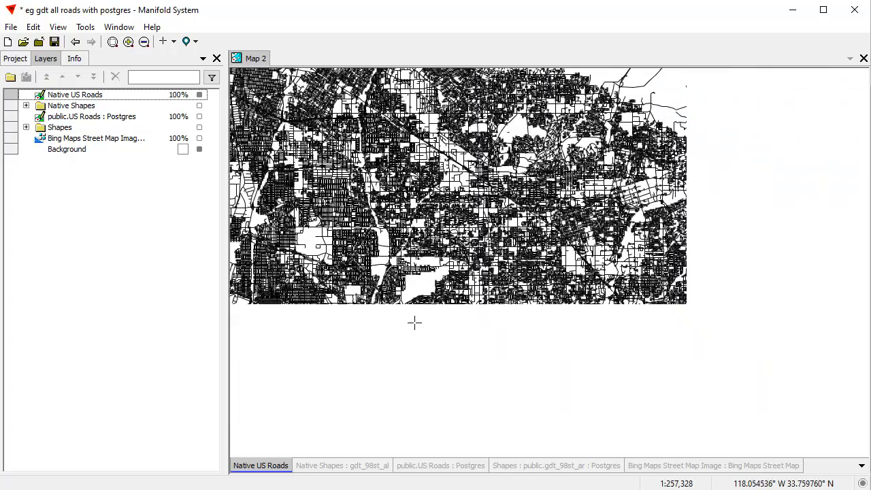
{"action": "left_click_drag", "start_coordinate": [445, 331], "coordinate": [697, 192]}
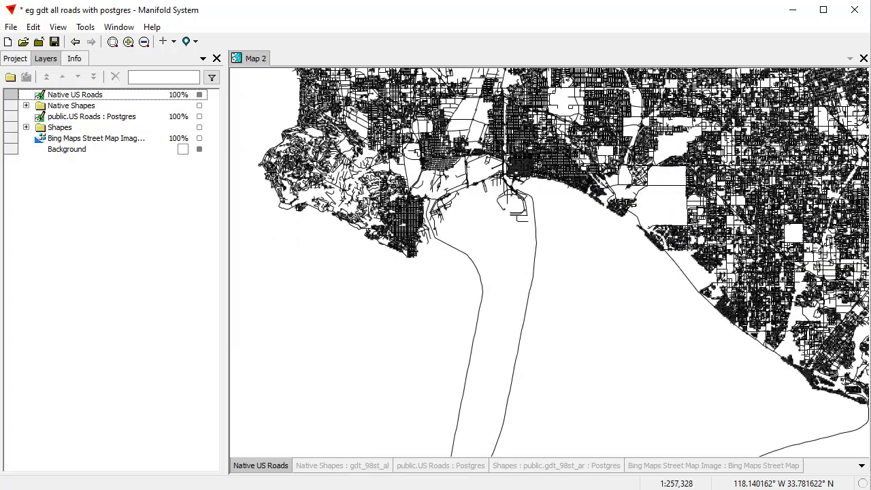
{"action": "left_click_drag", "start_coordinate": [767, 145], "coordinate": [569, 383]}
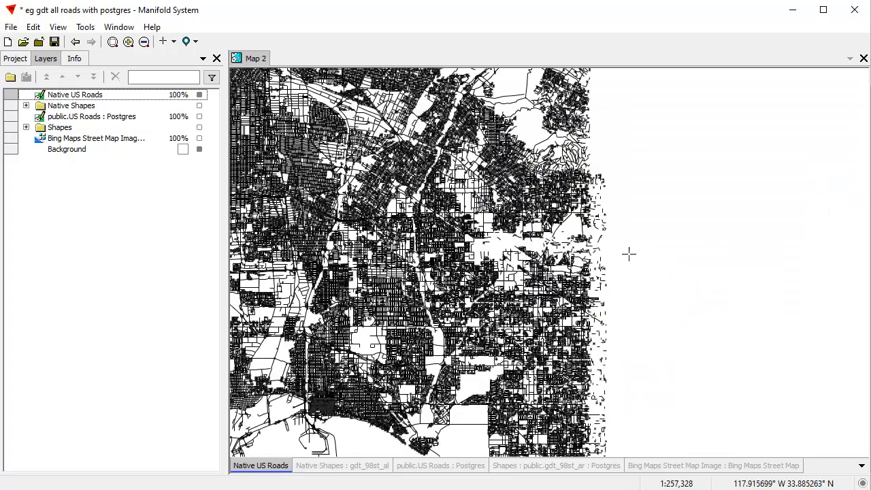
{"action": "left_click_drag", "start_coordinate": [390, 189], "coordinate": [642, 325]}
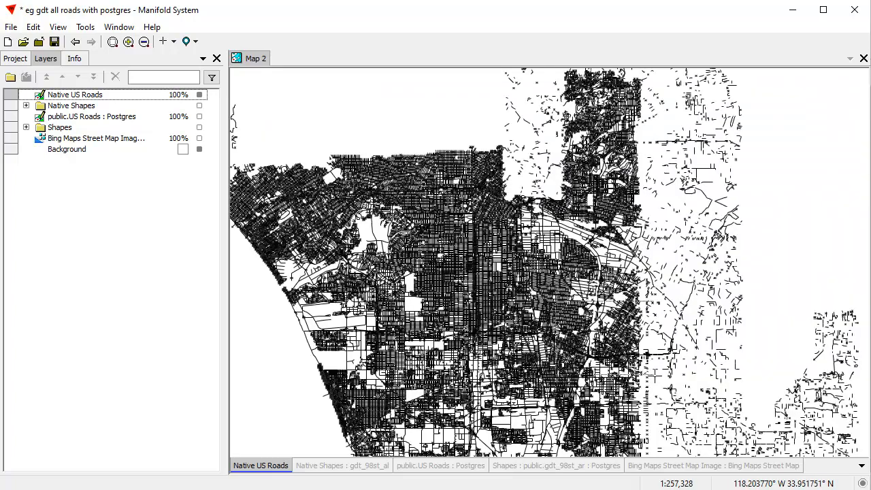
{"action": "left_click_drag", "start_coordinate": [560, 304], "coordinate": [644, 381]}
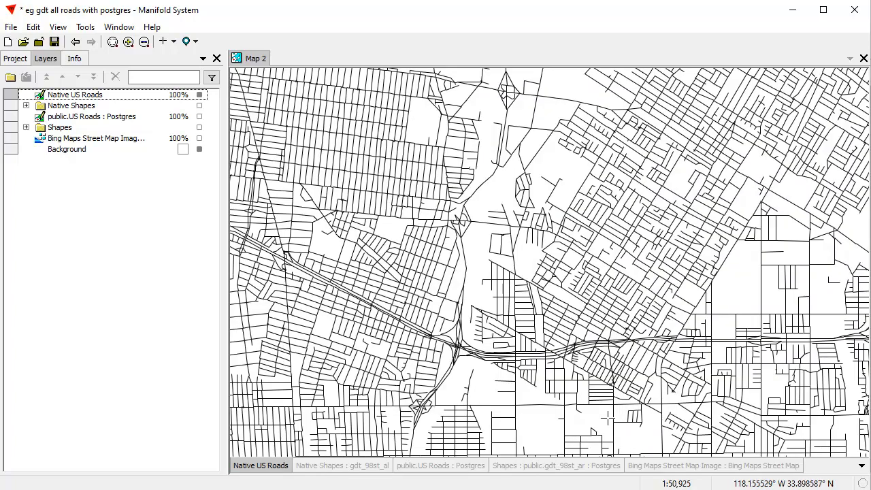
{"action": "left_click", "coordinate": [76, 42]}
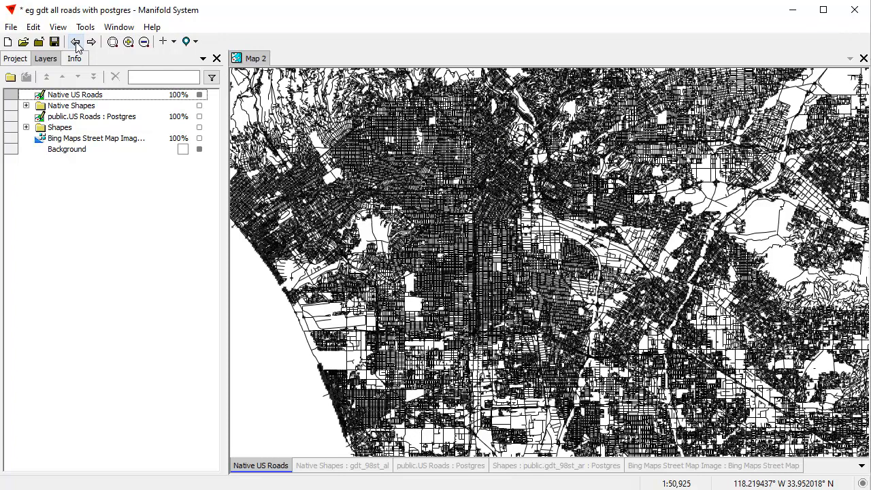
{"action": "left_click", "coordinate": [75, 43]}
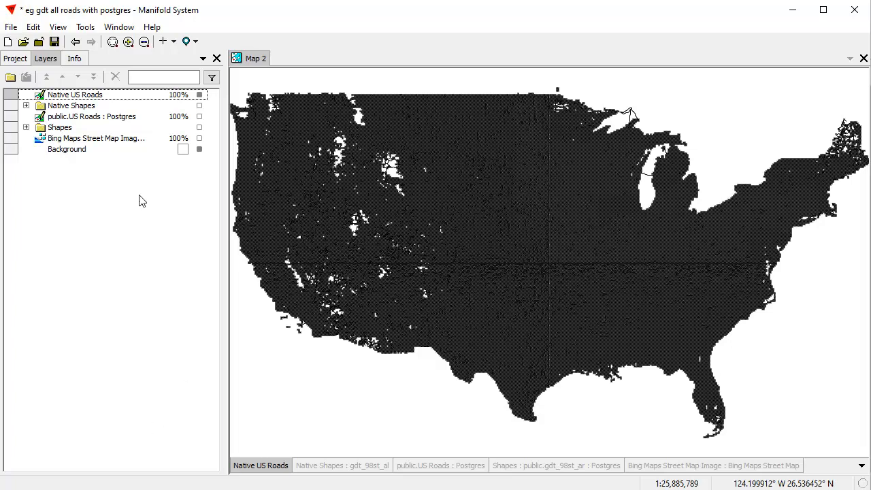
Hide the Native US Roads layer and show the Native Shapes layer group in its place.
{"action": "left_click", "coordinate": [13, 59]}
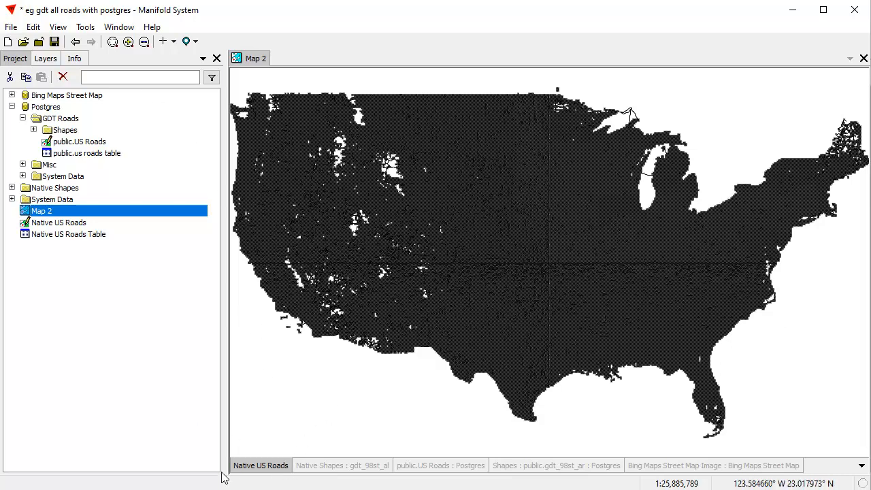
{"action": "left_click", "coordinate": [259, 466], "text": "shift"}
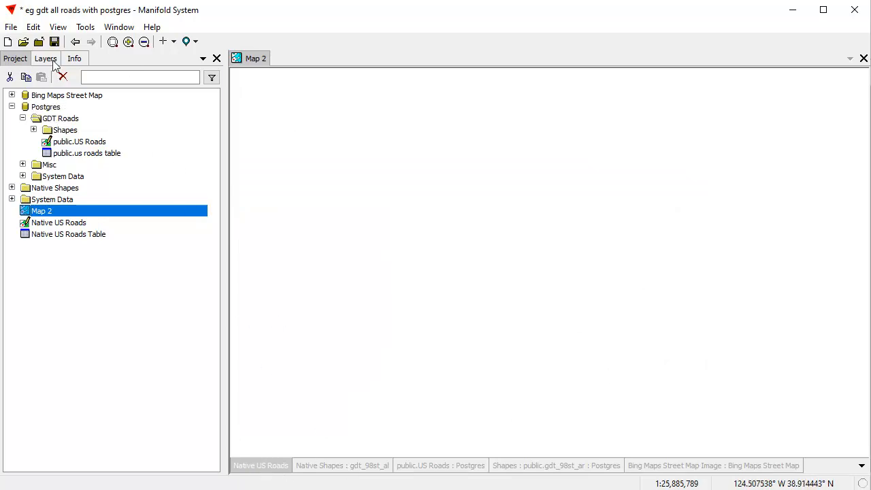
{"action": "left_click", "coordinate": [50, 61]}
{"action": "left_click", "coordinate": [27, 107]}
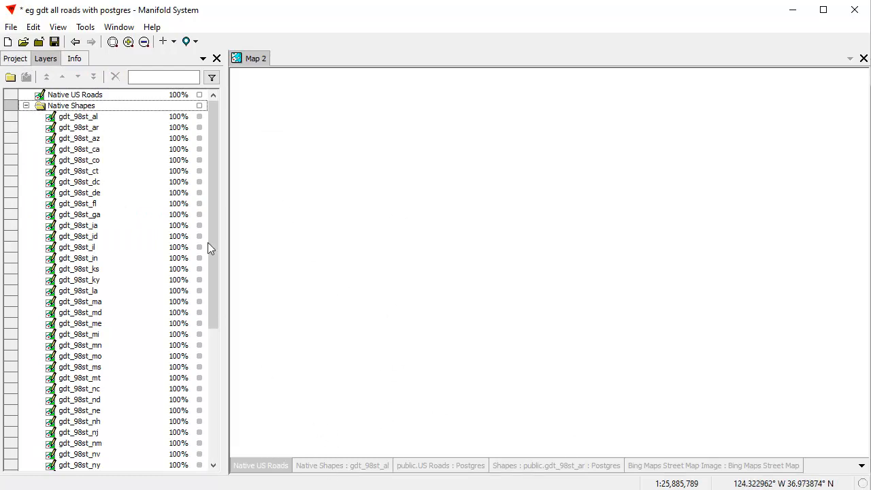
{"action": "left_click", "coordinate": [26, 106]}
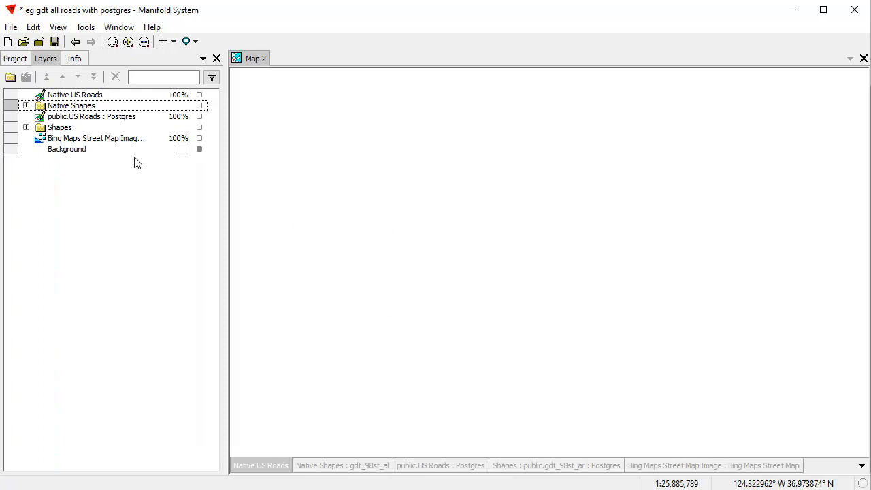
{"action": "left_click", "coordinate": [199, 105]}
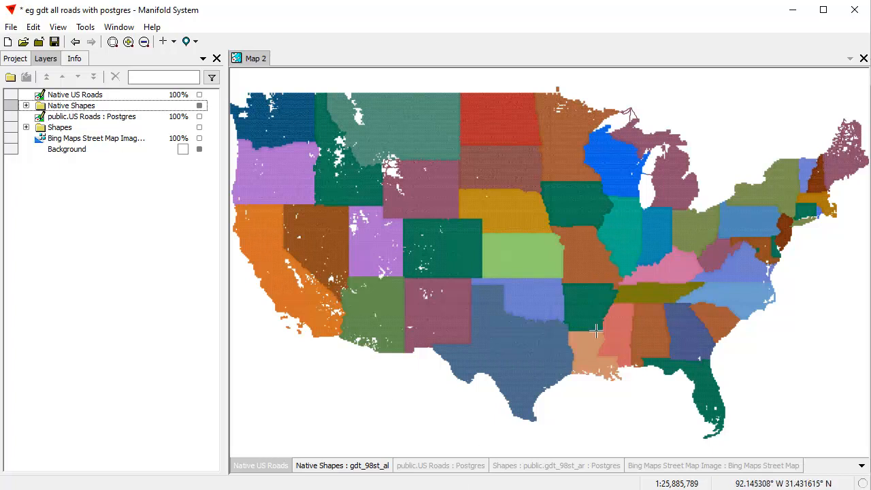
Look through the Shapes folder of GDT Roads in the Postgres data source, and show the Postgres Shapes layers instead of Native Shapes.
{"action": "left_click", "coordinate": [448, 466]}
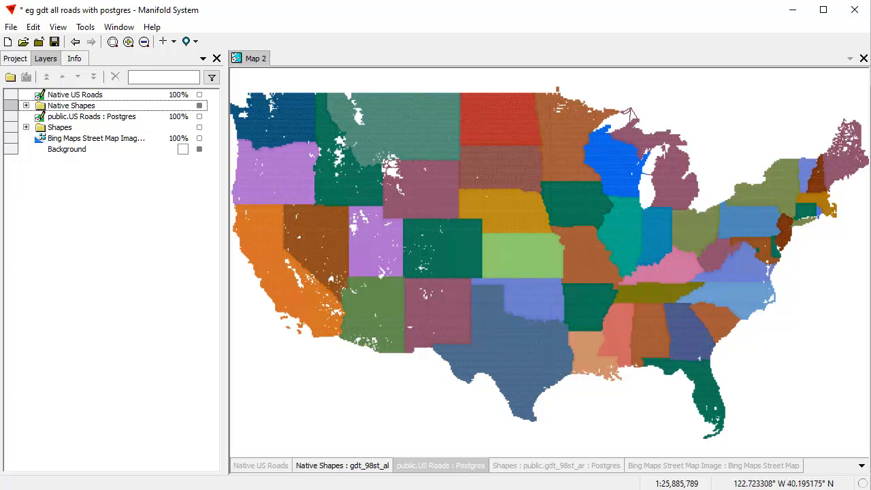
{"action": "left_click", "coordinate": [15, 59]}
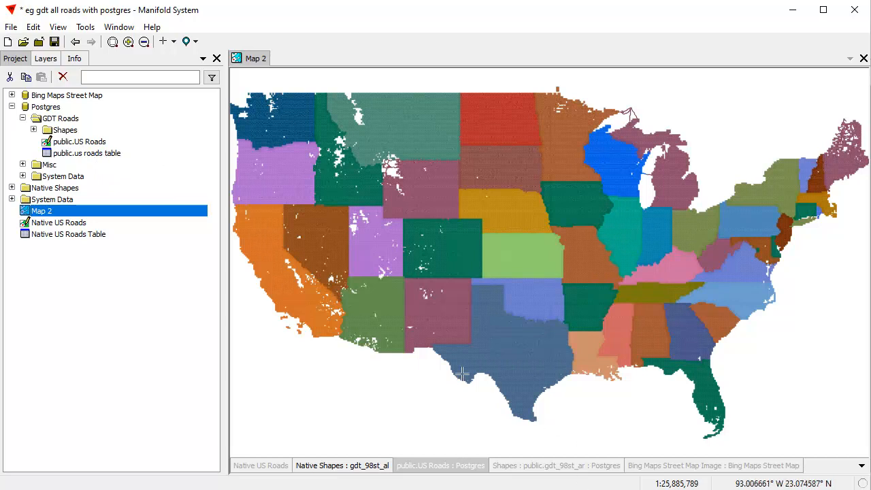
{"action": "left_click", "coordinate": [33, 130]}
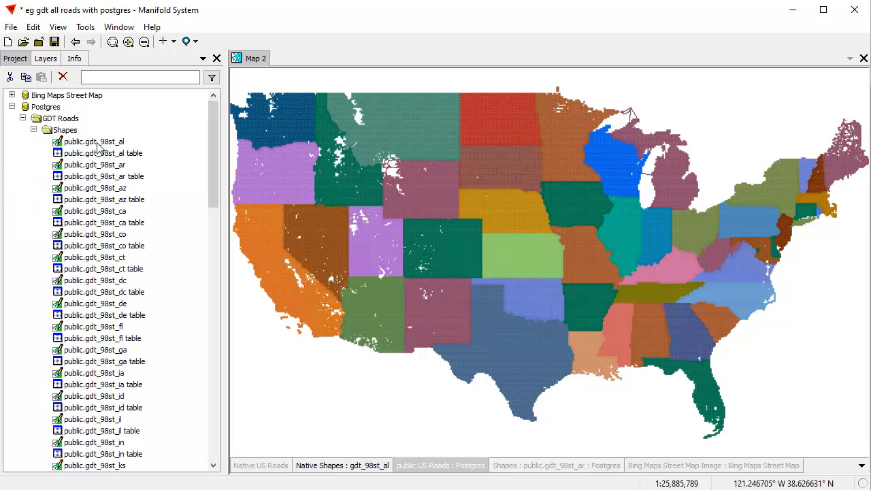
{"action": "left_click", "coordinate": [33, 130]}
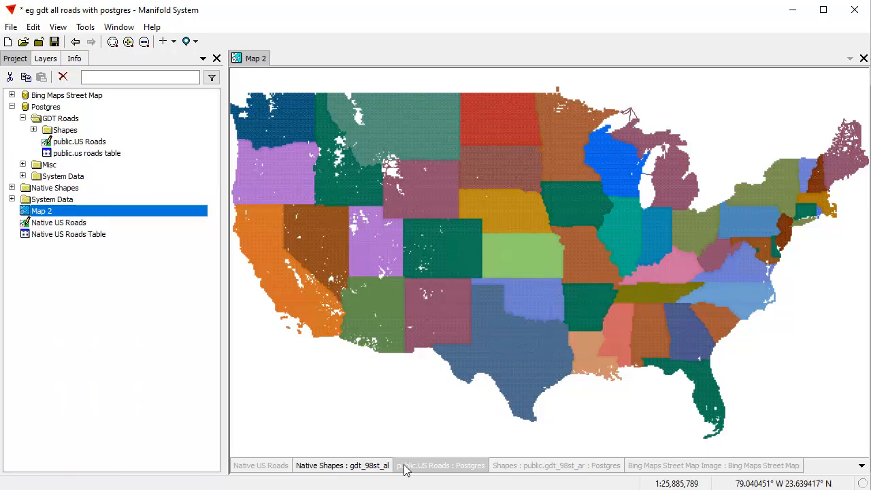
{"action": "left_click", "coordinate": [353, 468]}
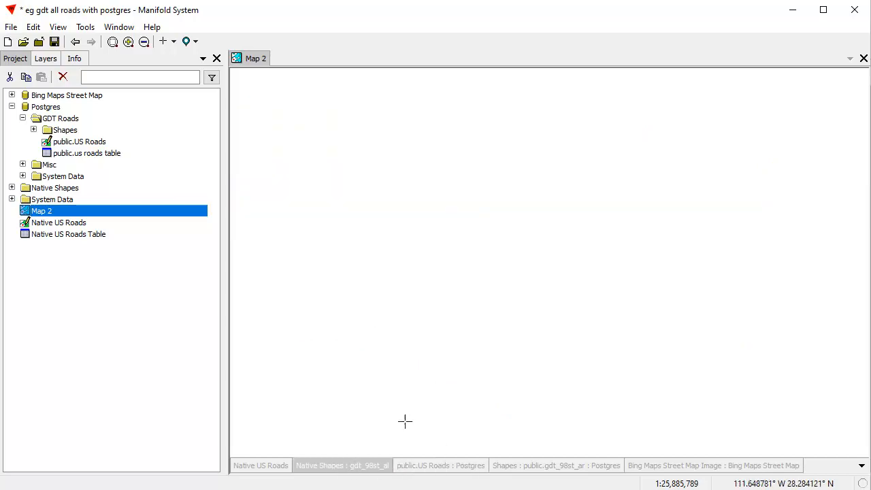
{"action": "left_click", "coordinate": [579, 468]}
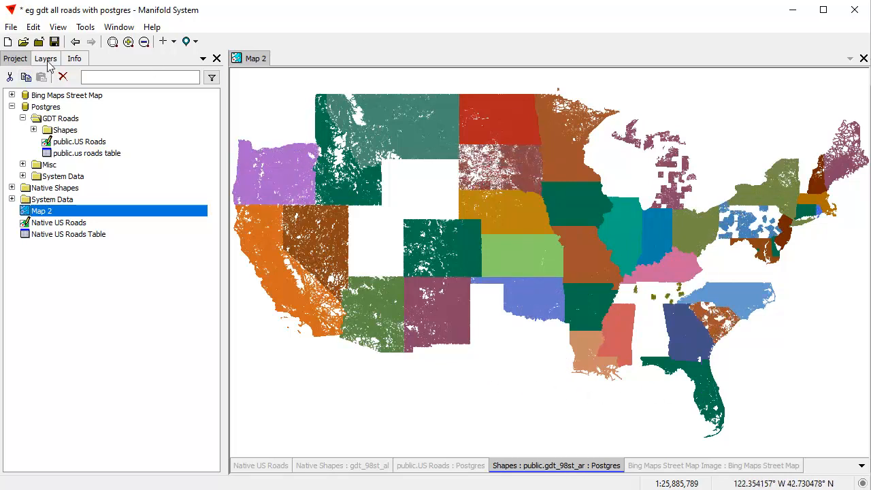
Hide the Postgres Shapes layer group and show the Native Shapes group again.
{"action": "left_click", "coordinate": [47, 59]}
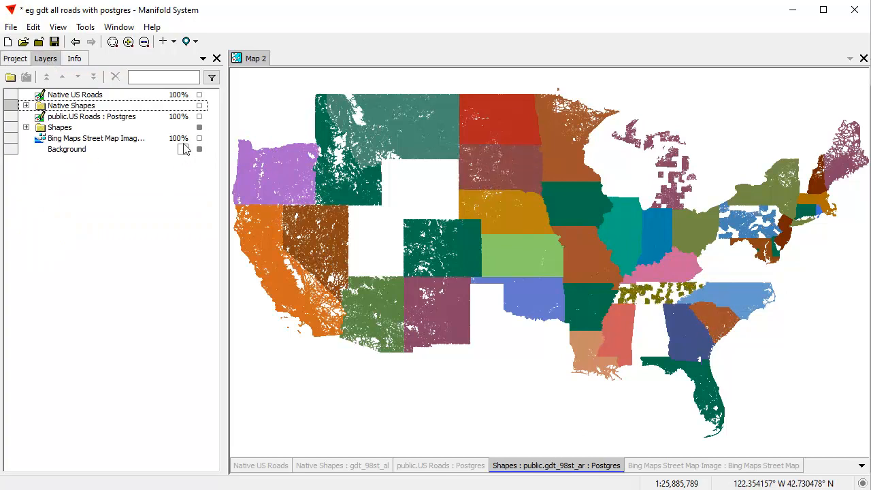
{"action": "left_click", "coordinate": [199, 129]}
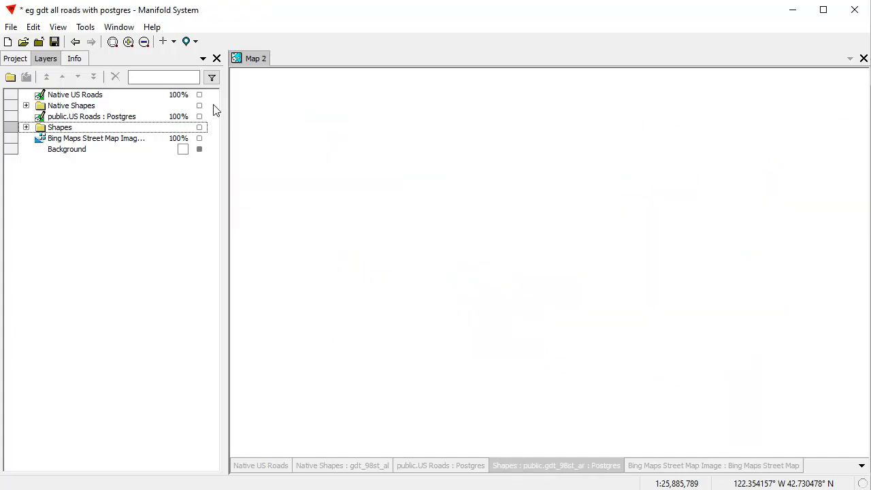
{"action": "left_click", "coordinate": [199, 106]}
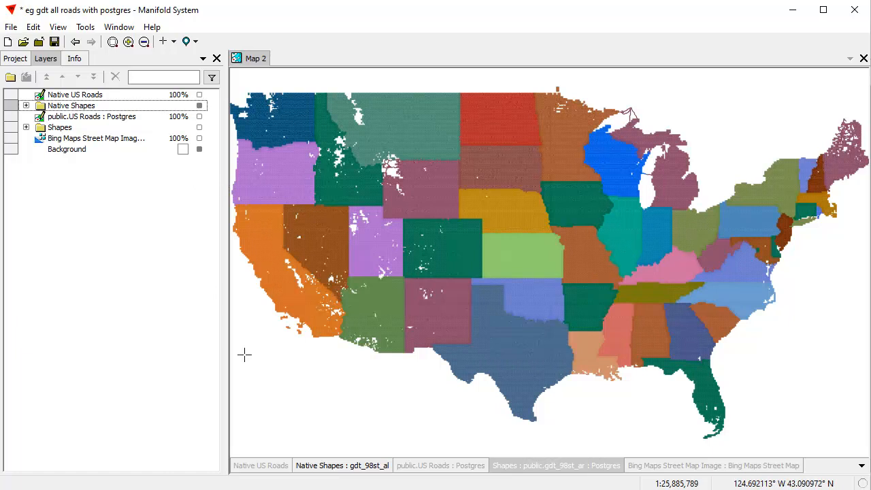
Switch to QGIS, turn on the Shapes layer group and zoom to the group's extent.
{"action": "key", "text": "alt+Tab"}
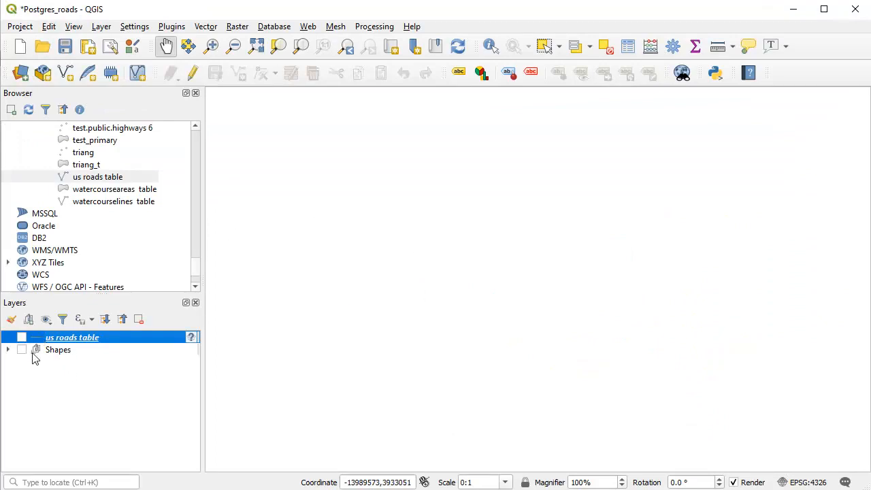
{"action": "left_click", "coordinate": [8, 351]}
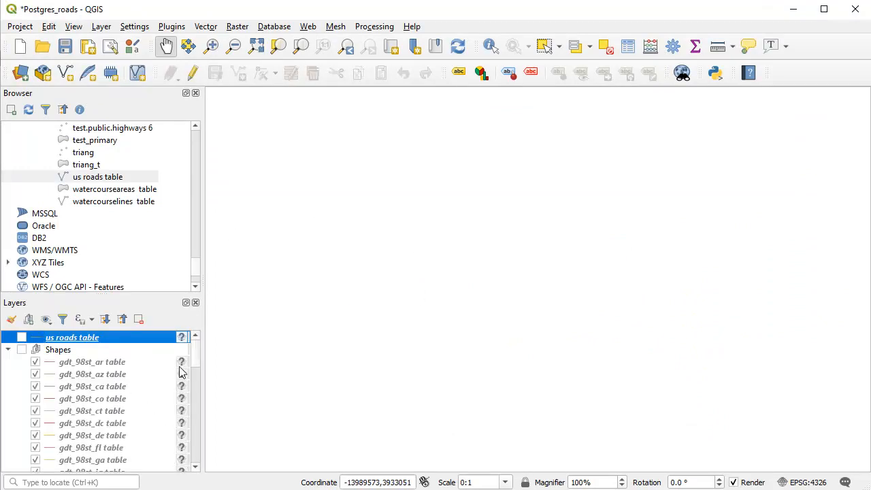
{"action": "left_click", "coordinate": [8, 351]}
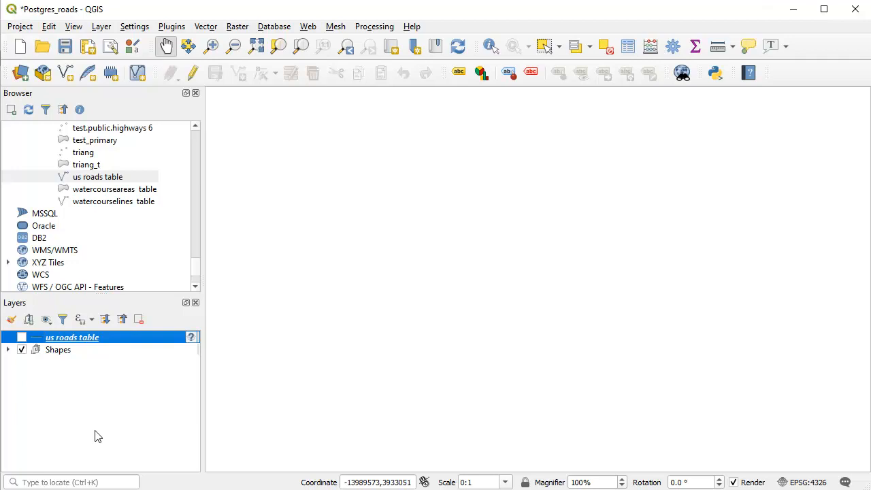
{"action": "right_click", "coordinate": [65, 349]}
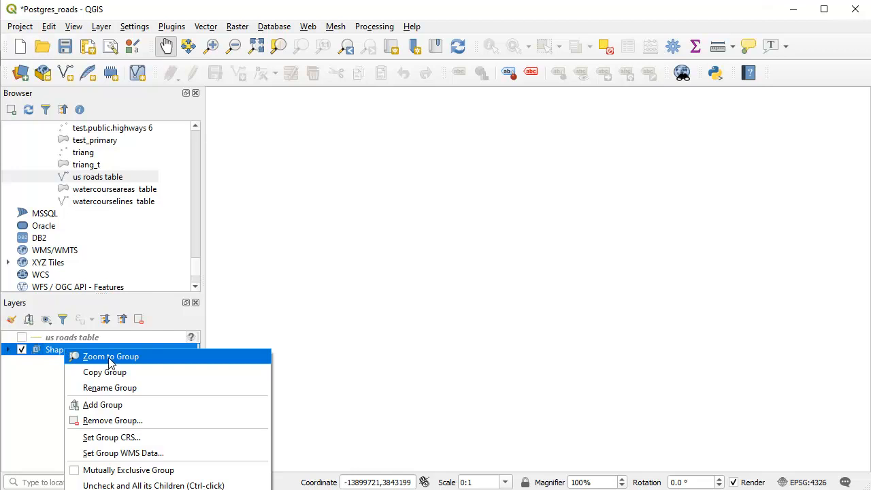
{"action": "left_click", "coordinate": [110, 356]}
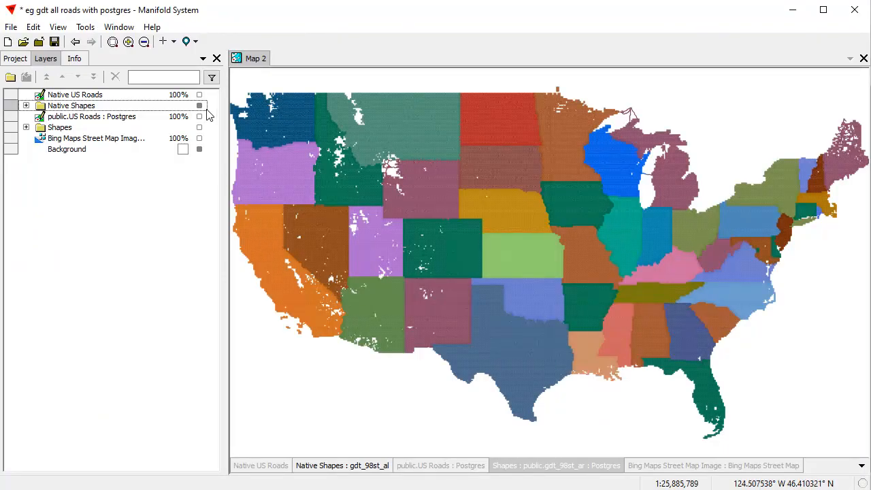
Show the Postgres Shapes group instead of Native Shapes, and compare its full-extent redraw with the same map in QGIS.
{"action": "left_click", "coordinate": [200, 106]}
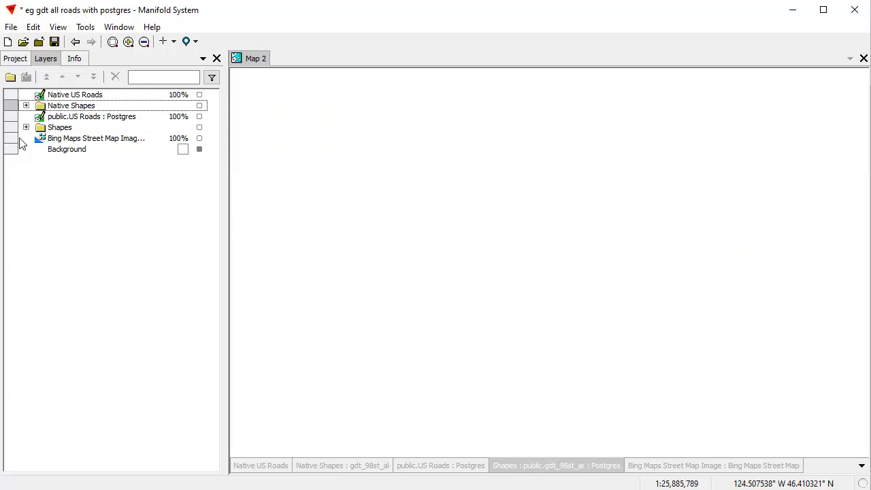
{"action": "left_click", "coordinate": [199, 127]}
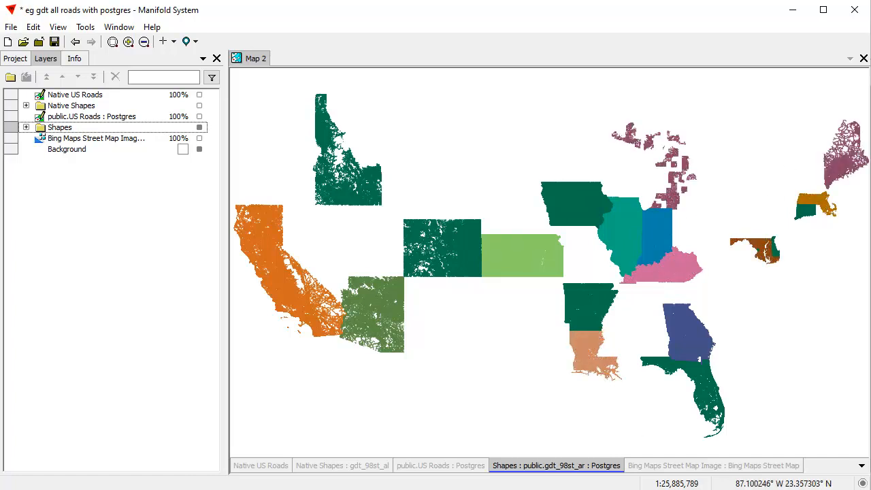
{"action": "key", "text": "alt+Tab"}
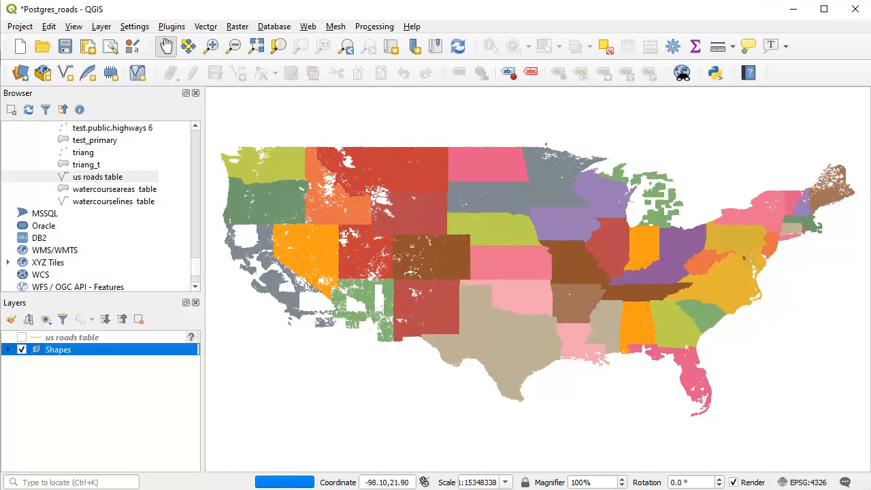
{"action": "key", "text": "alt+Tab"}
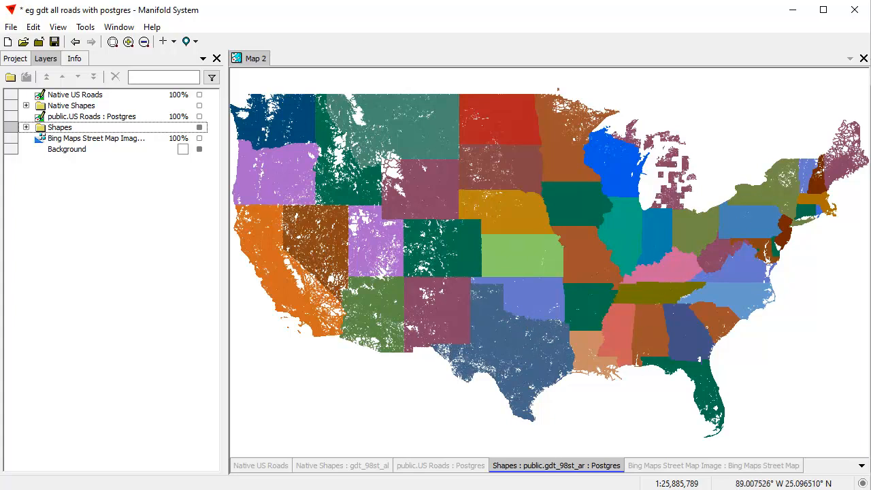
Switch to QGIS, zoom in on the Los Angeles area in two stages and pan around to see how the roads redraw.
{"action": "key", "text": "alt+Tab"}
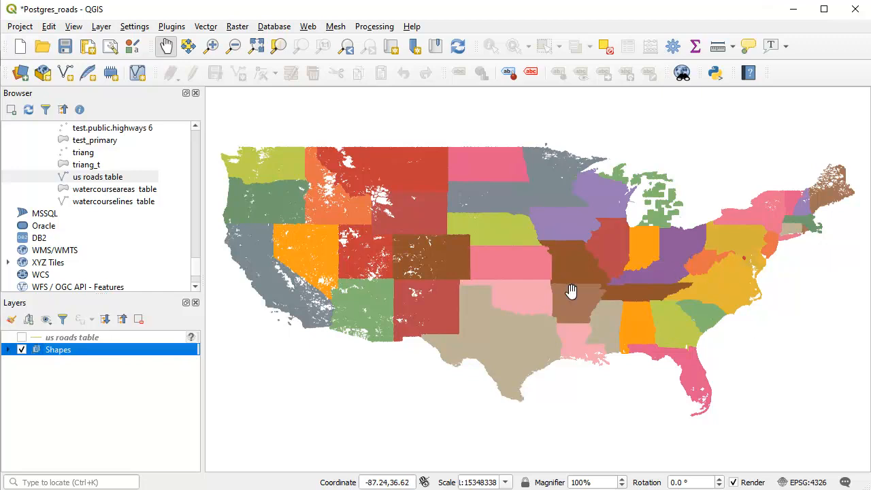
{"action": "left_click", "coordinate": [211, 46]}
{"action": "left_click_drag", "start_coordinate": [264, 296], "coordinate": [299, 322]}
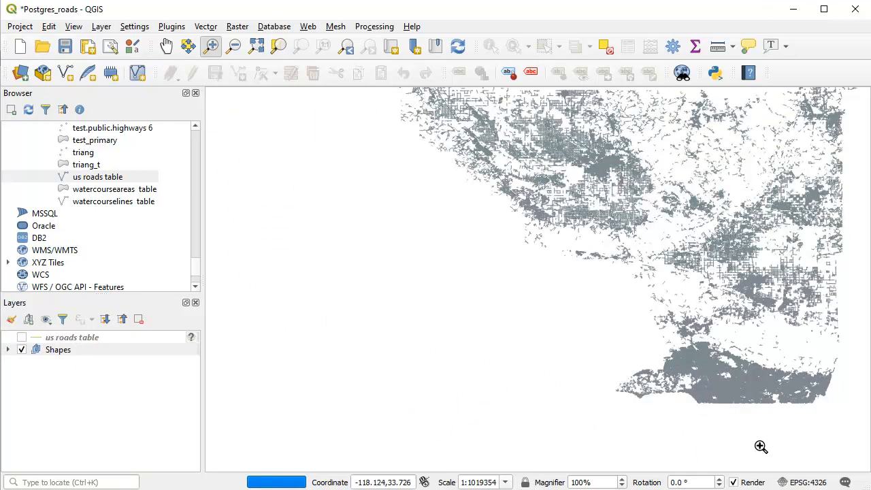
{"action": "left_click_drag", "start_coordinate": [723, 395], "coordinate": [764, 426]}
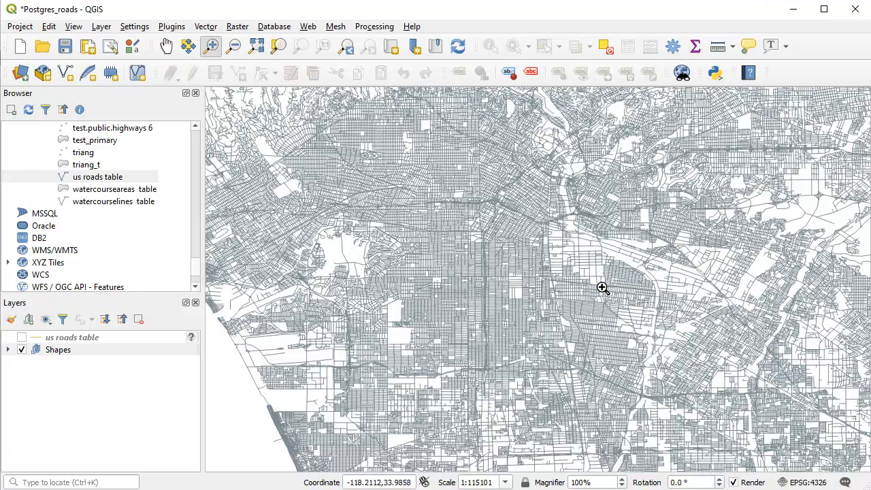
{"action": "left_click", "coordinate": [166, 46]}
{"action": "left_click_drag", "start_coordinate": [544, 310], "coordinate": [408, 263]}
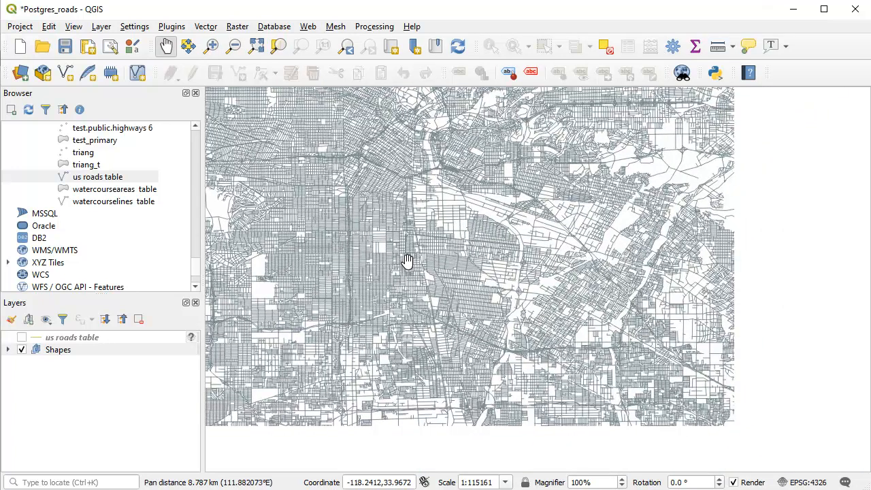
{"action": "left_click_drag", "start_coordinate": [362, 224], "coordinate": [544, 350]}
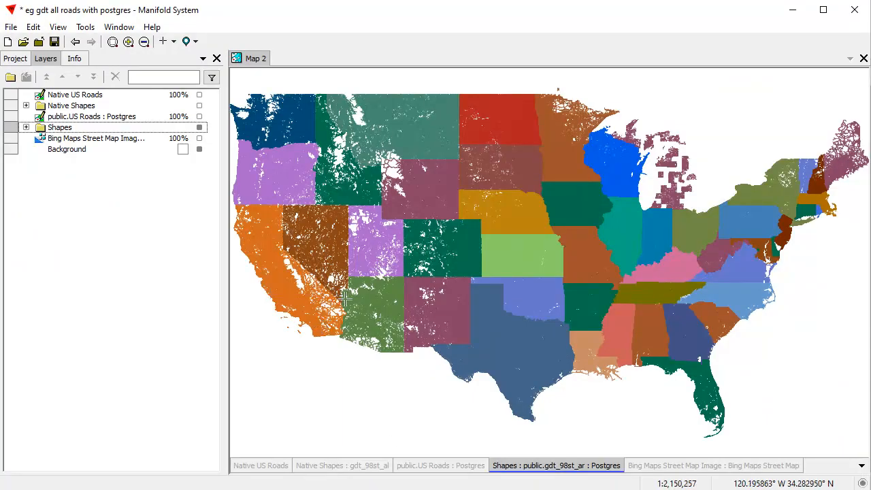
Switch to Manifold, zoom the Postgres Shapes layers in on the Los Angeles area and pan around to see how they redraw.
{"action": "scroll", "coordinate": [317, 313], "scroll_direction": "up", "scroll_amount": 5}
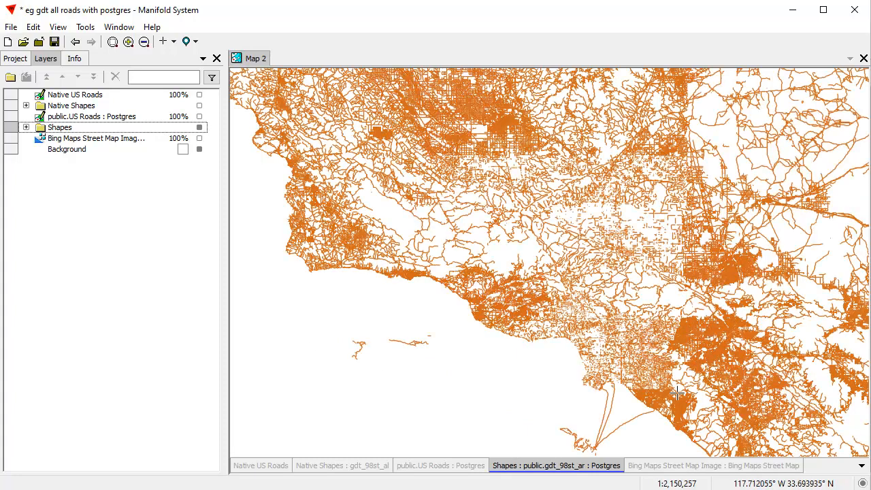
{"action": "left_click_drag", "start_coordinate": [697, 393], "coordinate": [583, 305]}
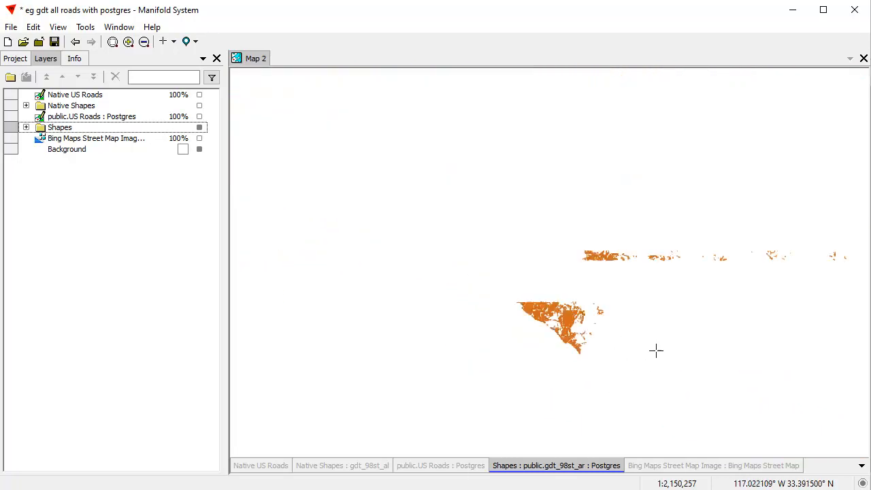
{"action": "left_click_drag", "start_coordinate": [542, 297], "coordinate": [637, 361]}
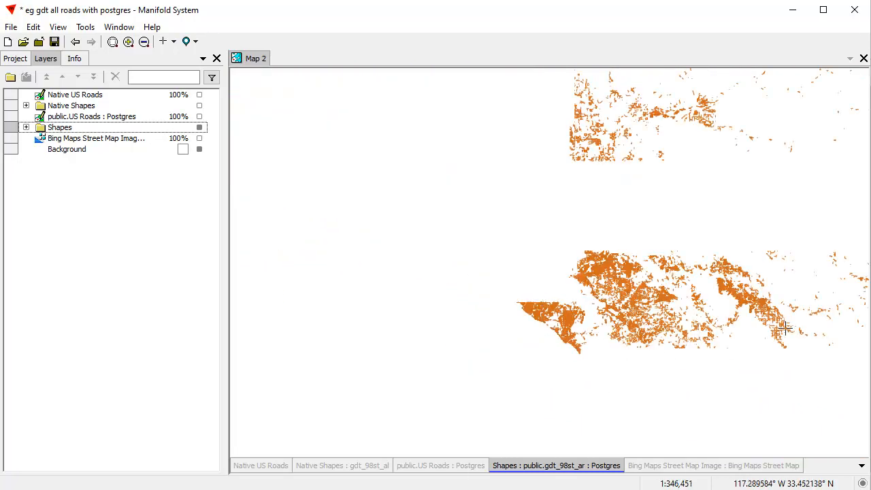
{"action": "left_click_drag", "start_coordinate": [457, 213], "coordinate": [755, 406]}
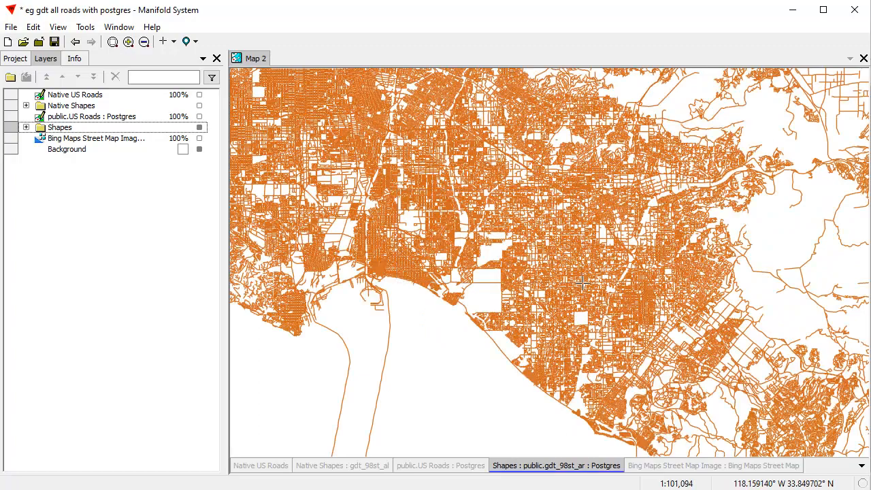
{"action": "scroll", "coordinate": [582, 283], "scroll_direction": "up", "scroll_amount": 3}
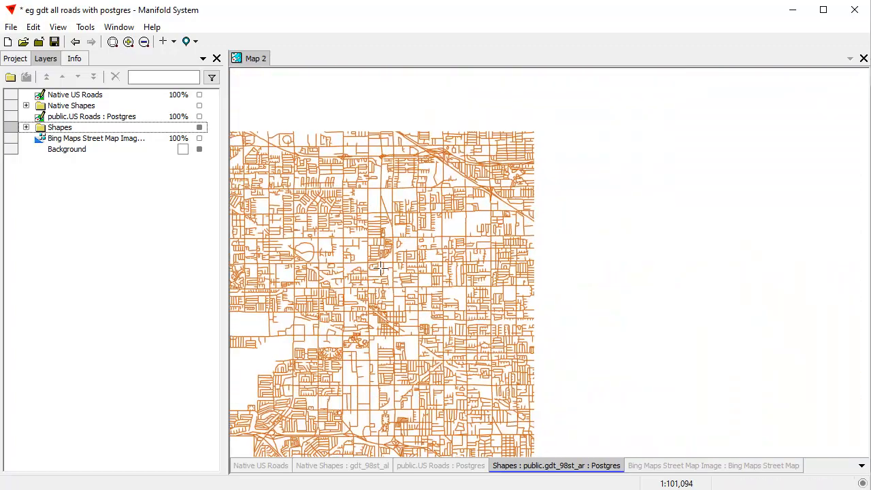
{"action": "left_click_drag", "start_coordinate": [331, 307], "coordinate": [730, 234]}
{"action": "left_click_drag", "start_coordinate": [739, 189], "coordinate": [532, 330]}
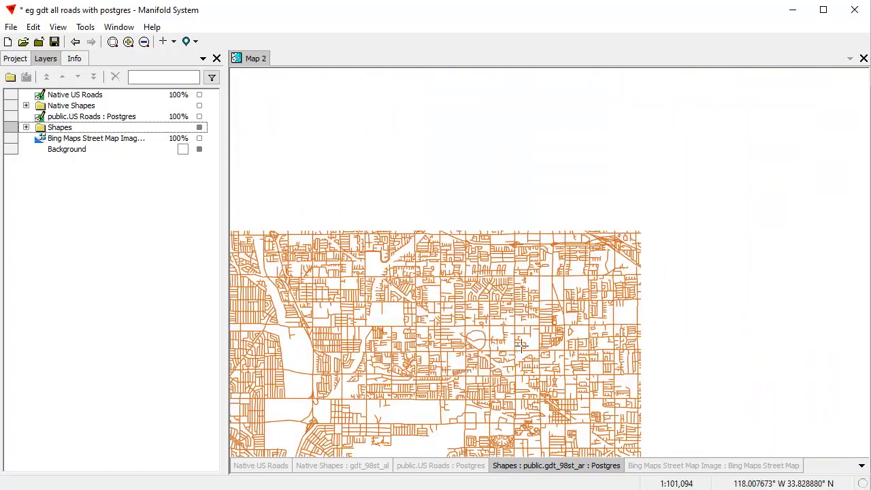
{"action": "left_click_drag", "start_coordinate": [404, 211], "coordinate": [541, 346]}
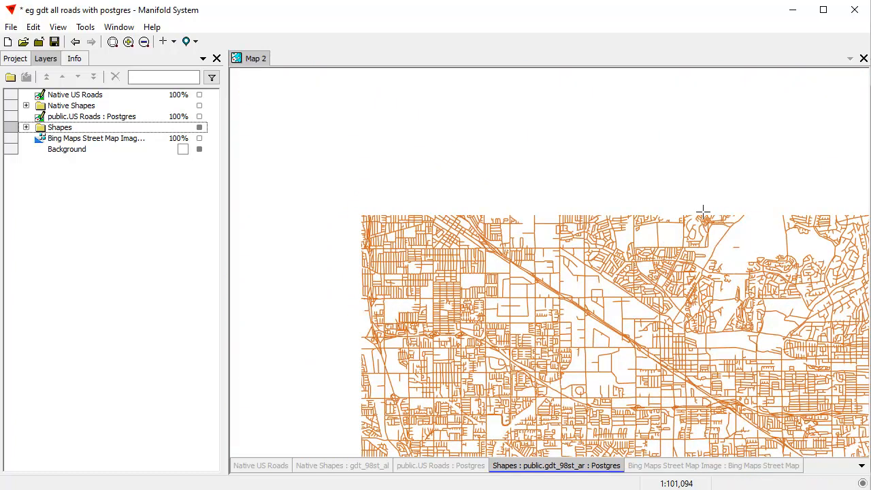
{"action": "left_click_drag", "start_coordinate": [734, 205], "coordinate": [437, 208]}
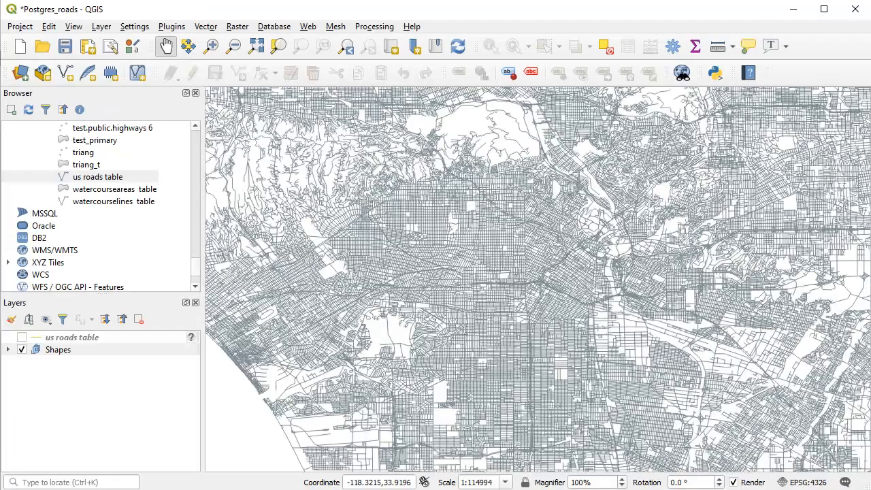
Switch to QGIS, pan the Los Angeles roads and zoom back out to the Shapes group's extent.
{"action": "left_click_drag", "start_coordinate": [531, 340], "coordinate": [410, 228]}
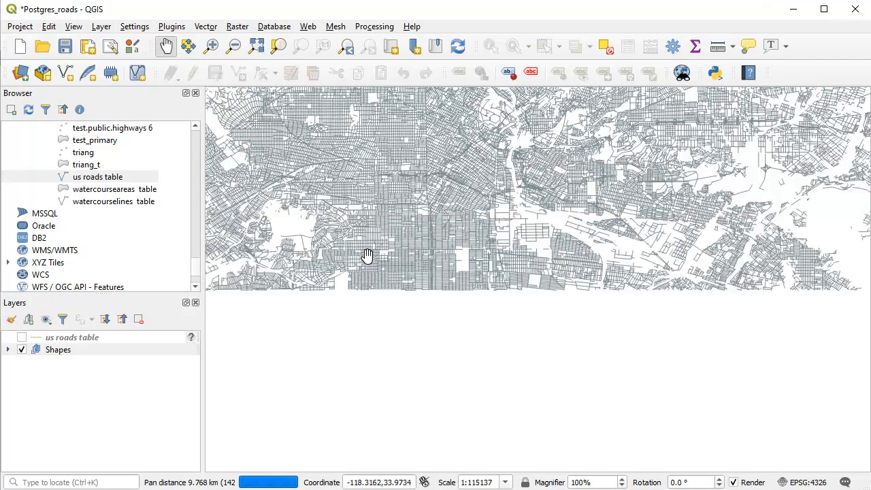
{"action": "left_click_drag", "start_coordinate": [300, 181], "coordinate": [271, 227]}
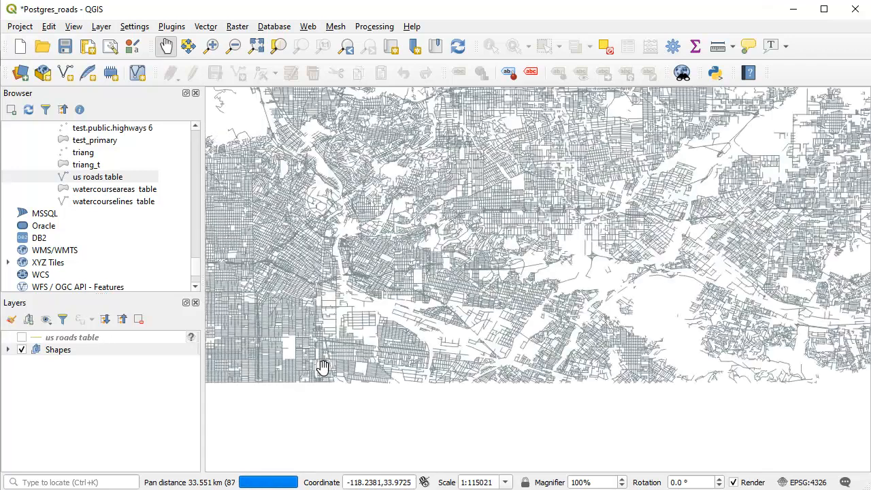
{"action": "left_click_drag", "start_coordinate": [320, 363], "coordinate": [515, 231]}
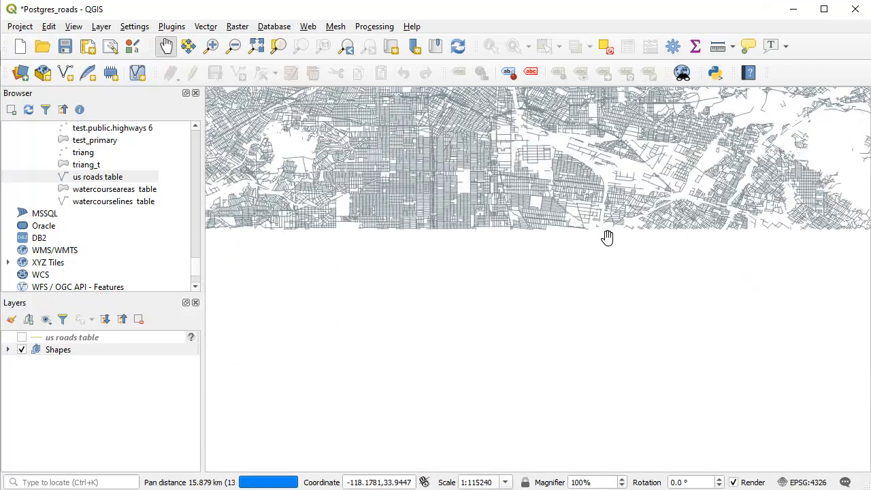
{"action": "right_click", "coordinate": [68, 351]}
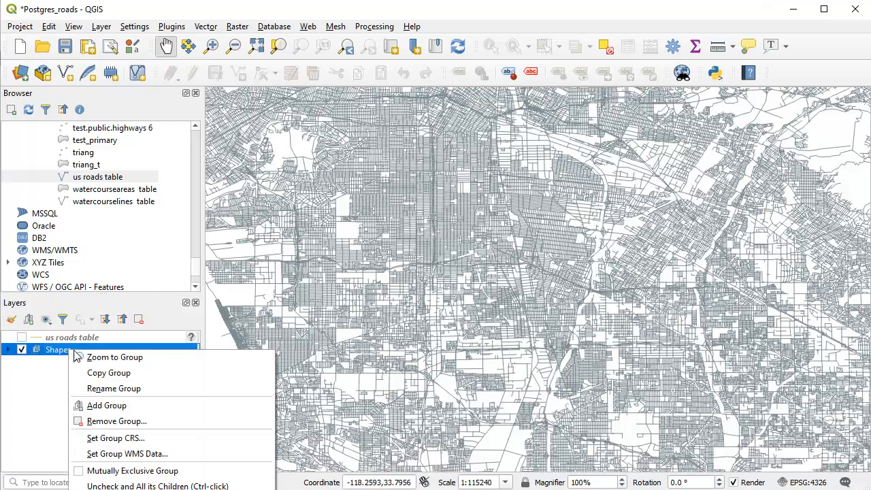
{"action": "left_click", "coordinate": [110, 359]}
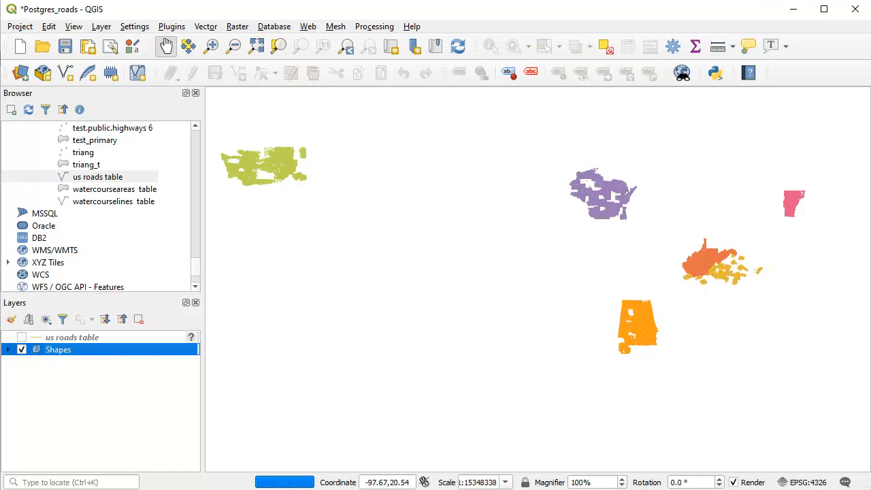
Switch to Manifold, hide the Postgres Shapes group and show Native Shapes at its full extent.
{"action": "key", "text": "alt+Tab"}
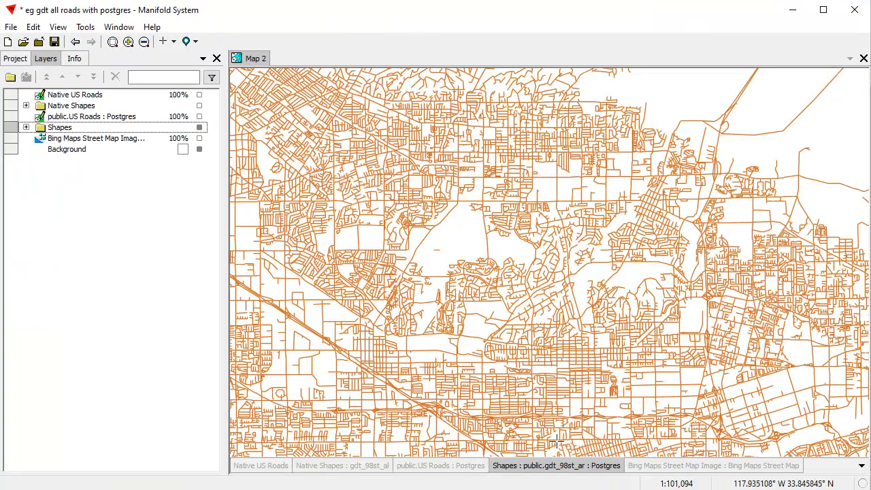
{"action": "left_click", "coordinate": [198, 127]}
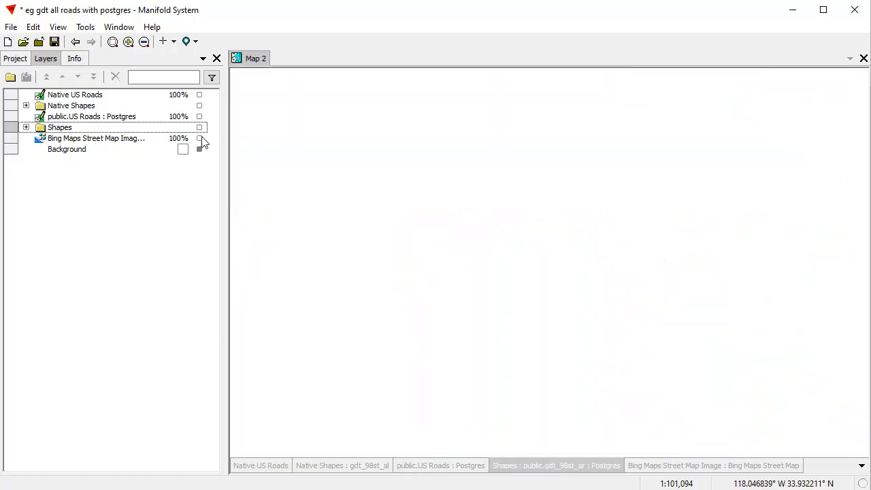
{"action": "left_click", "coordinate": [373, 467]}
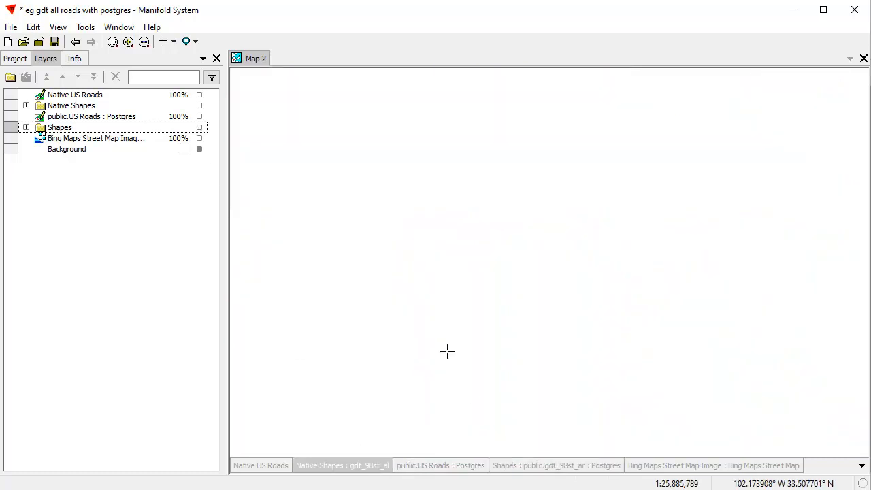
{"action": "left_click", "coordinate": [365, 469], "text": "shift"}
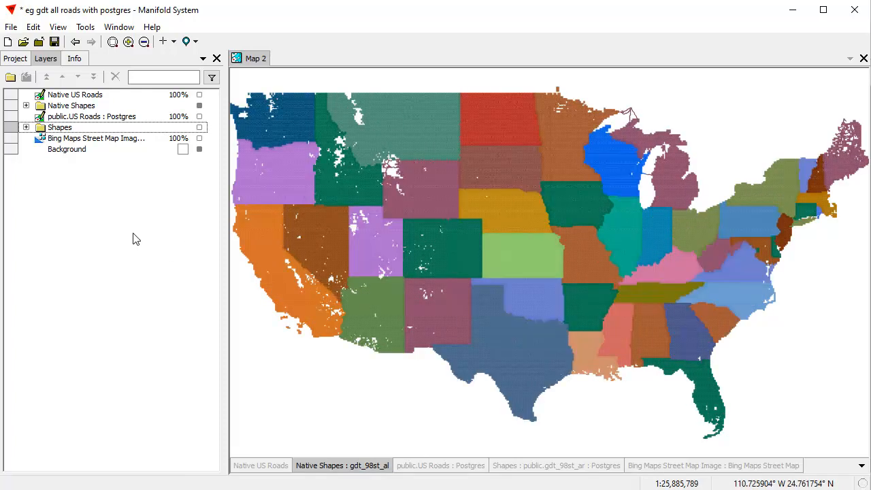
Zoom the Native Shapes layers in on the roads around New Jersey and New York City, and return to the full extent.
{"action": "left_click_drag", "start_coordinate": [776, 209], "coordinate": [806, 226]}
{"action": "left_click_drag", "start_coordinate": [418, 293], "coordinate": [588, 398]}
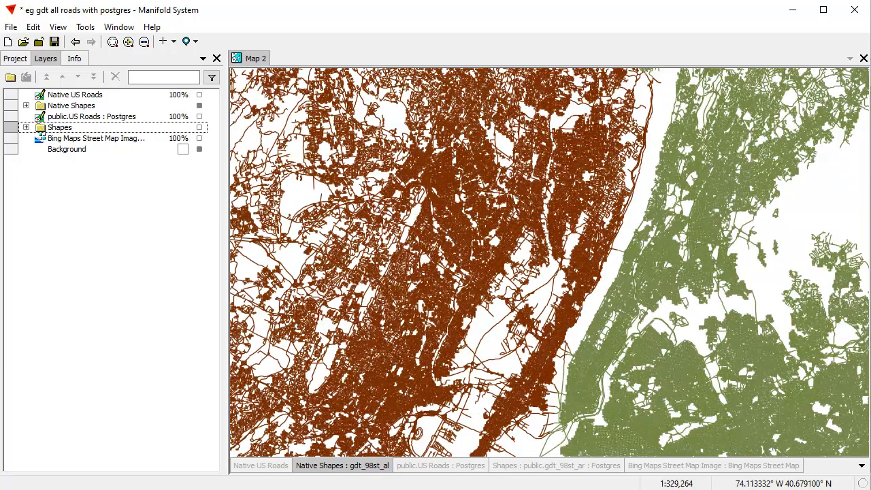
{"action": "key", "text": "alt+Tab"}
{"action": "double_click", "coordinate": [349, 467]}
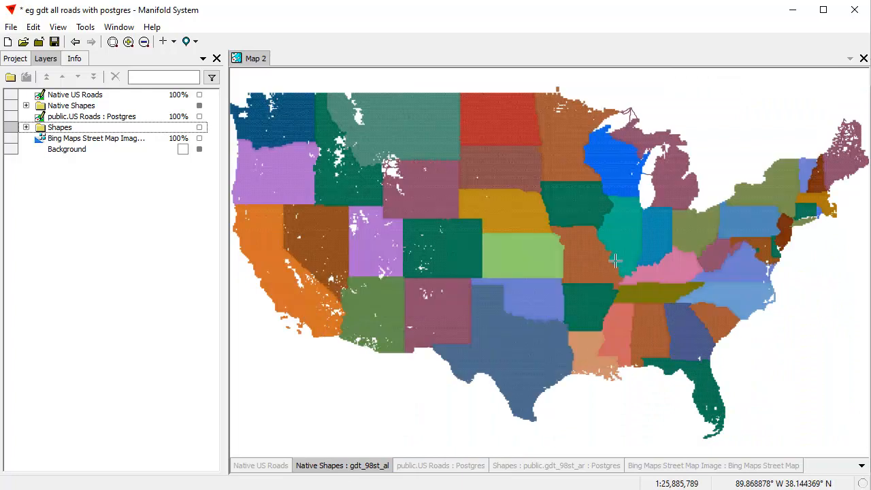
Zoom the Native Shapes layers in on the Los Angeles street grid, and return to the full extent.
{"action": "left_click_drag", "start_coordinate": [284, 305], "coordinate": [324, 322]}
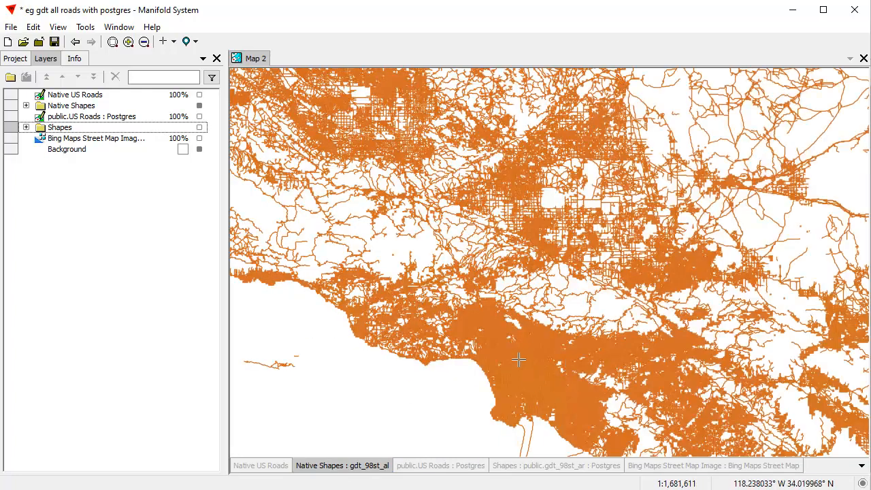
{"action": "scroll", "coordinate": [553, 417], "scroll_direction": "up", "scroll_amount": 3}
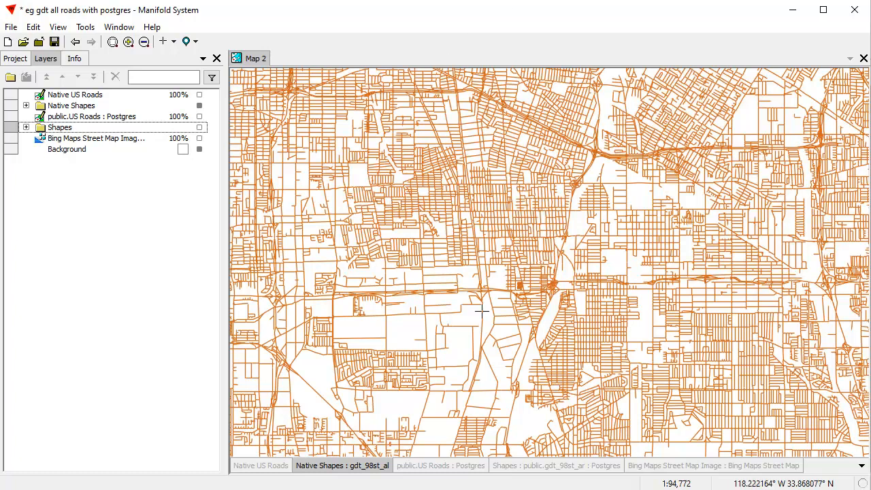
{"action": "double_click", "coordinate": [349, 468]}
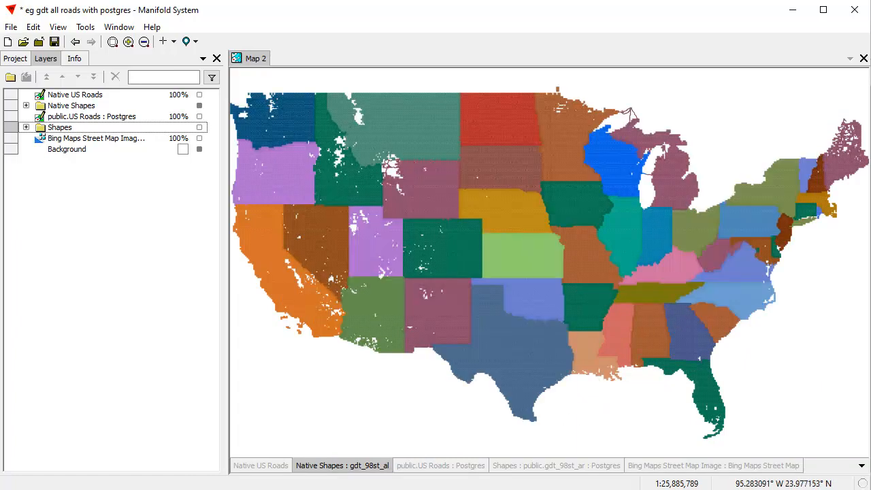
Hide the Native Shapes layer group in the Manifold map.
{"action": "key", "text": "alt+Tab"}
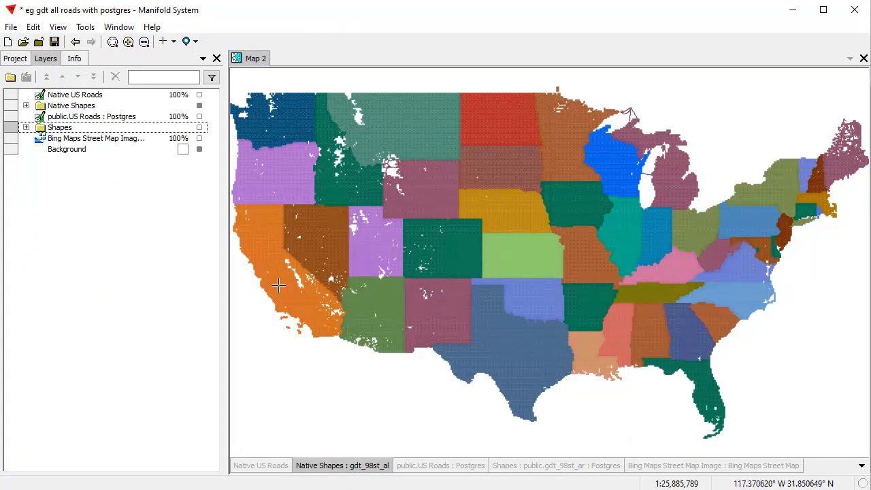
{"action": "left_click", "coordinate": [199, 106]}
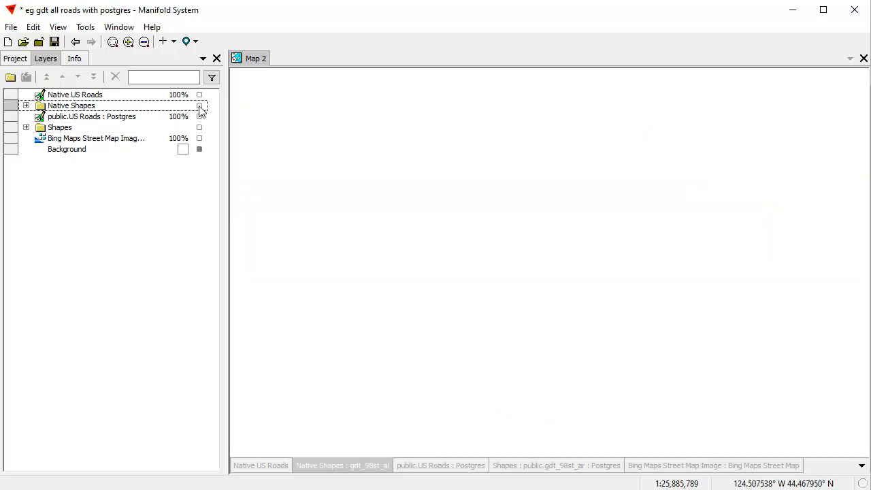